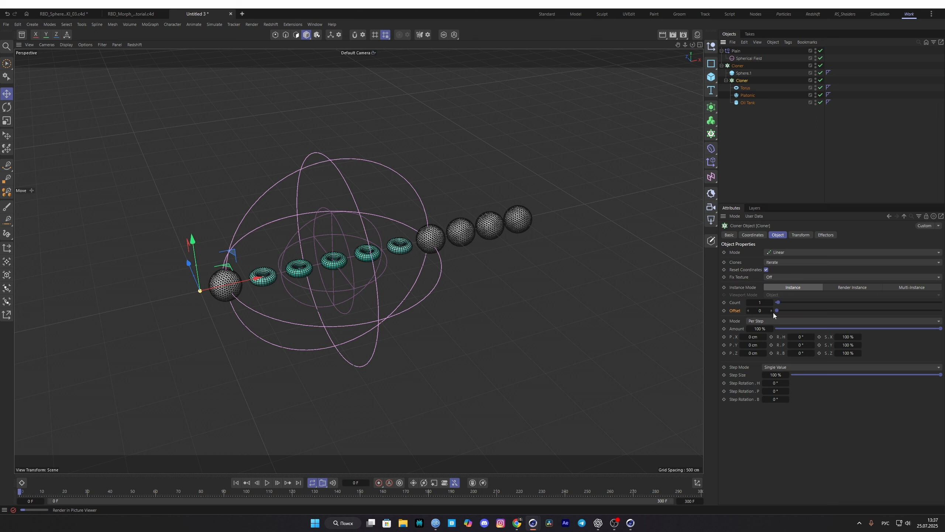
# Set the nested Cloner's Offset to 3.
pyautogui.click(772, 310)
pyautogui.click(771, 310)
pyautogui.click(771, 310)
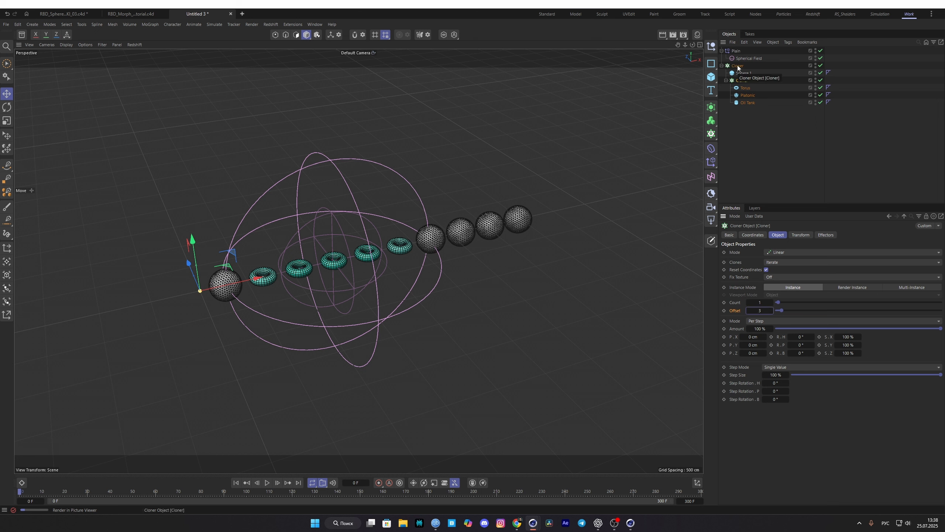
pyautogui.click(769, 136)
pyautogui.click(741, 81)
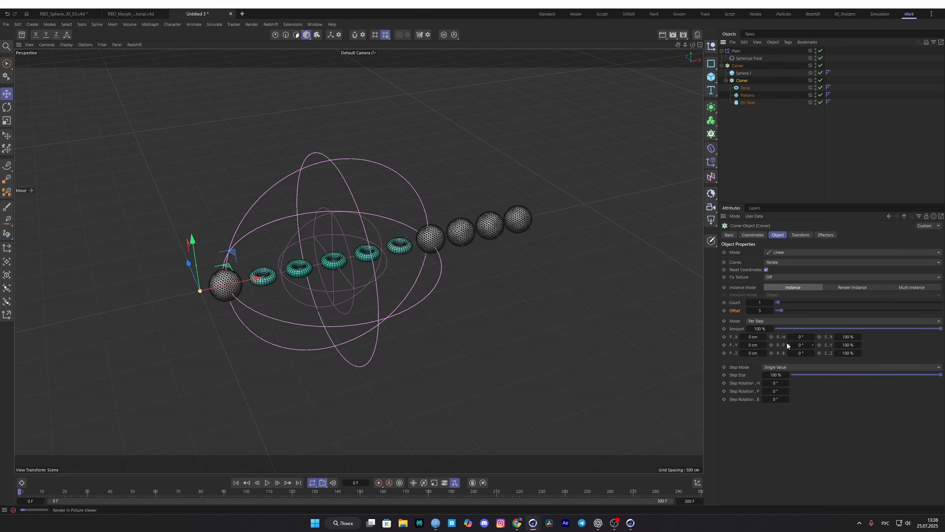
# Add a Field Driver to the nested Cloner's Offset parameter and open its field settings.
pyautogui.rightClick(740, 313)
pyautogui.moveTo(764, 334)
pyautogui.click(814, 339)
pyautogui.click(829, 80)
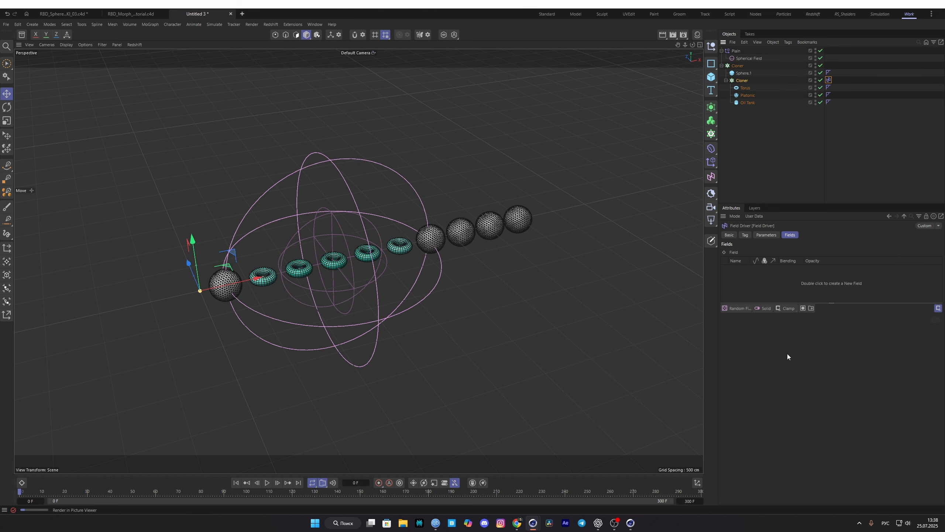
# Add a Random Field to the Field Driver, check the driver's Offset range, and select the new field.
pyautogui.click(738, 308)
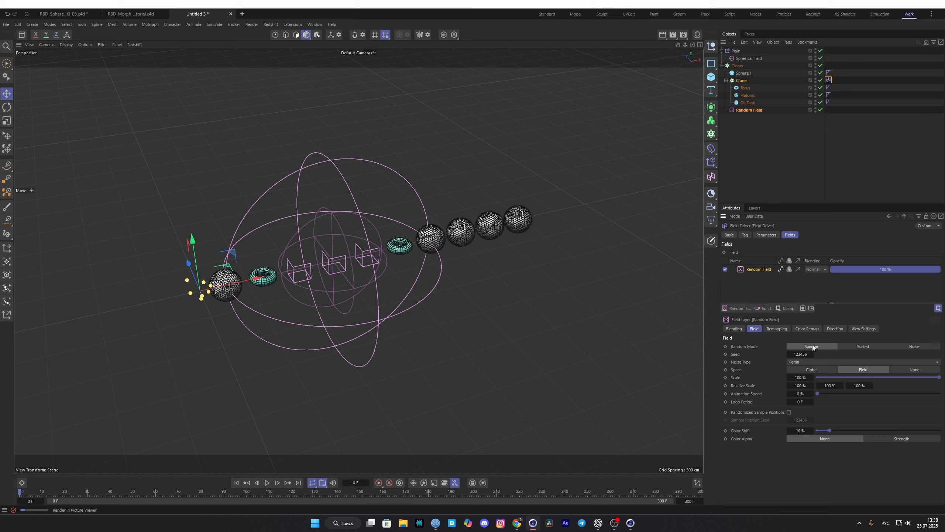
pyautogui.click(767, 235)
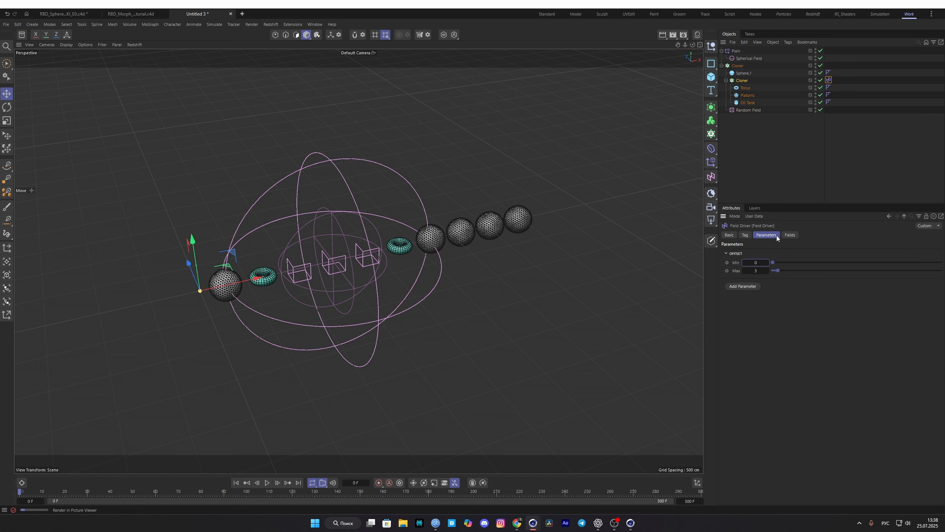
pyautogui.moveTo(748, 102); pyautogui.dragTo(762, 137)
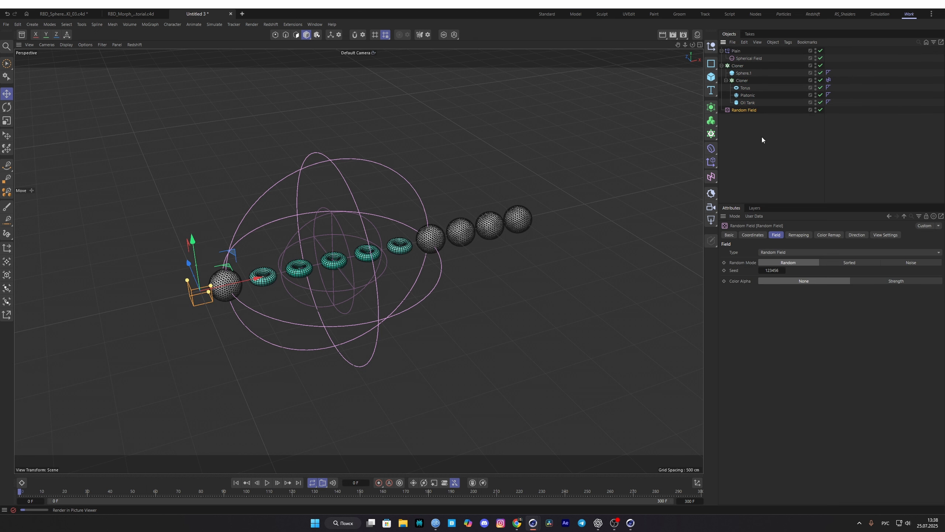
# Move the Spherical Field further along the row of clones on its X axis.
pyautogui.click(762, 137)
pyautogui.click(748, 58)
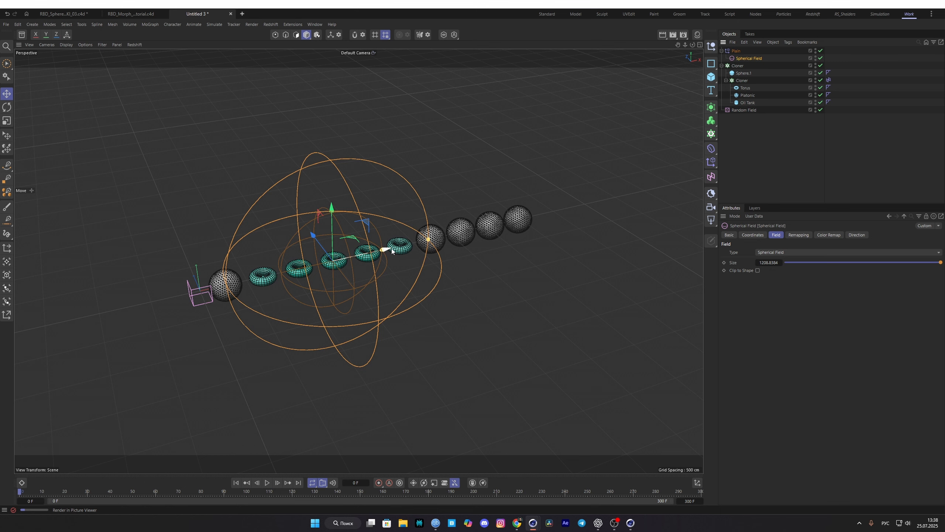
pyautogui.moveTo(392, 249); pyautogui.dragTo(441, 244)
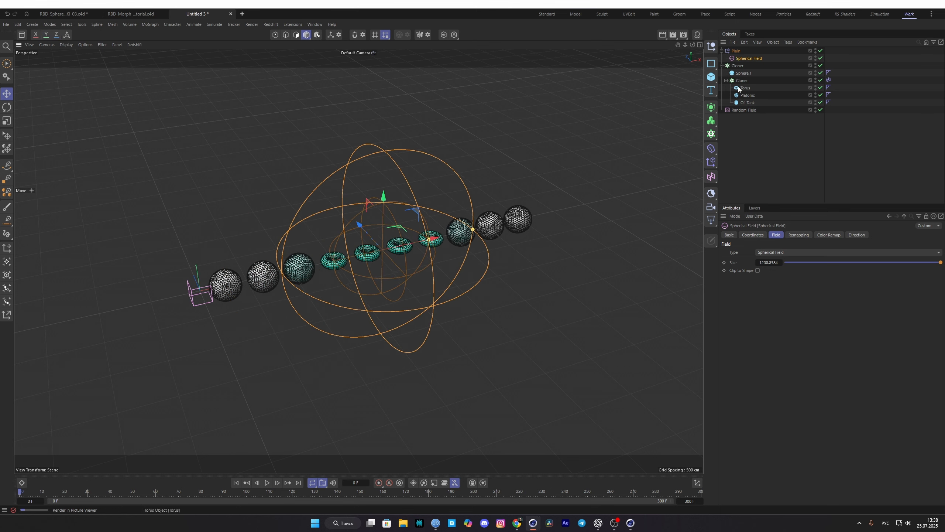
# Refresh the parent Cloner by choosing the Iterate clones mode again and toggling the Plain effector off and on.
pyautogui.click(737, 66)
pyautogui.click(788, 263)
pyautogui.click(788, 272)
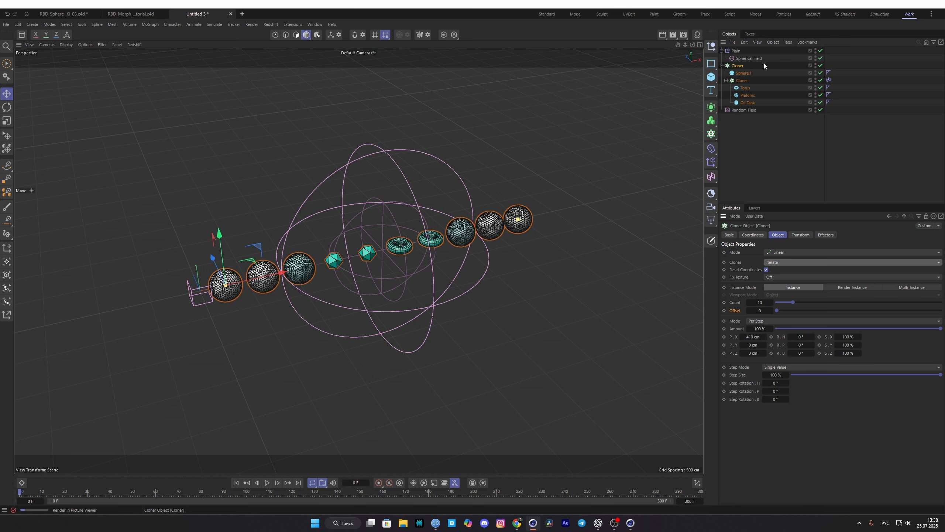
pyautogui.click(821, 51)
pyautogui.click(820, 50)
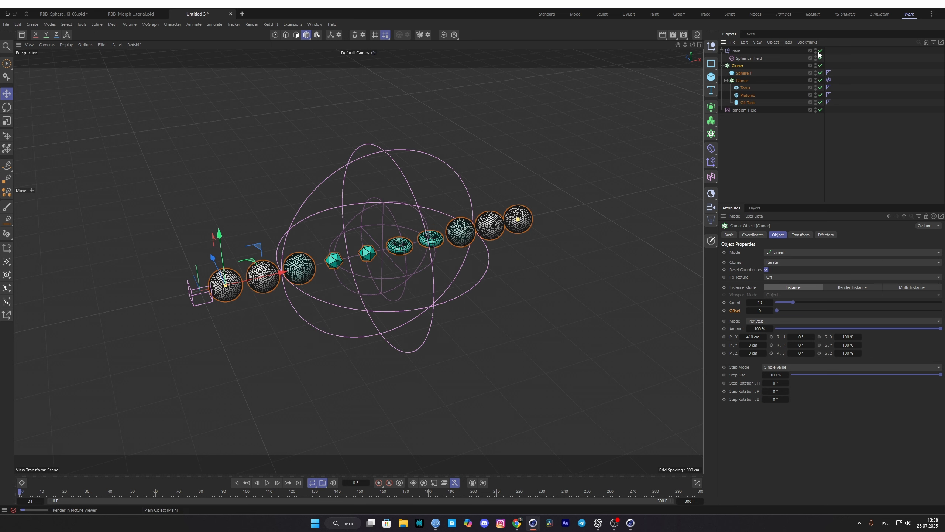
# Shrink the Spherical Field slightly and shift it along the row of clones.
pyautogui.click(749, 58)
pyautogui.press('t')
pyautogui.moveTo(488, 228); pyautogui.dragTo(443, 236)
pyautogui.press('e')
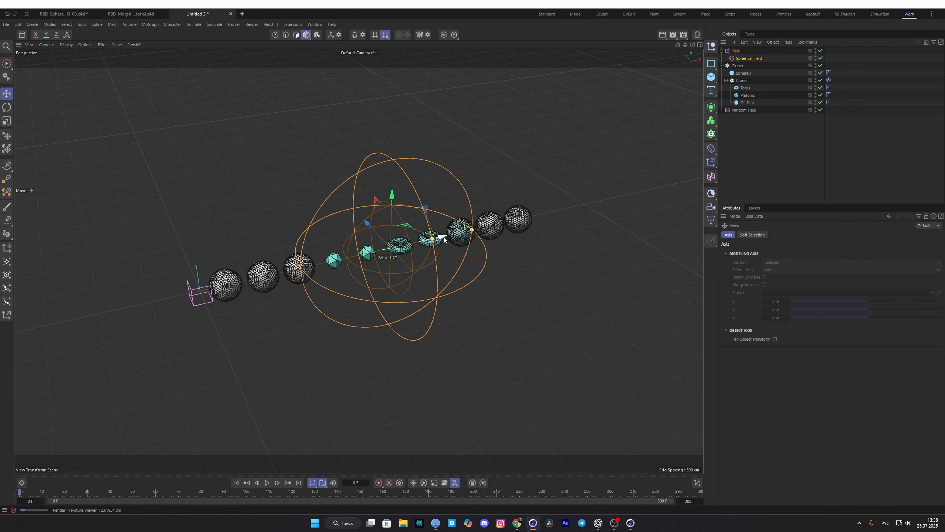
# Set the maximum Offset in the nested Cloner's Field Driver to 5.
pyautogui.click(828, 80)
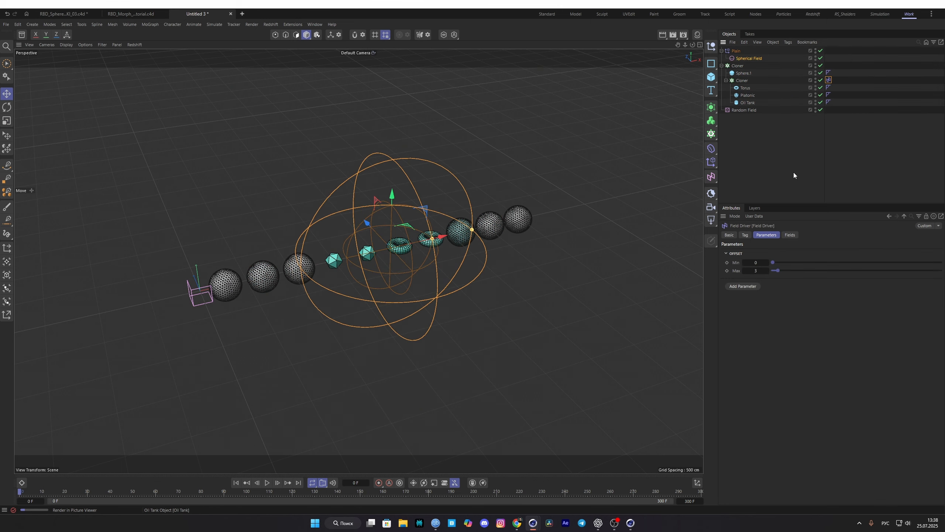
pyautogui.click(767, 270)
pyautogui.click(767, 270)
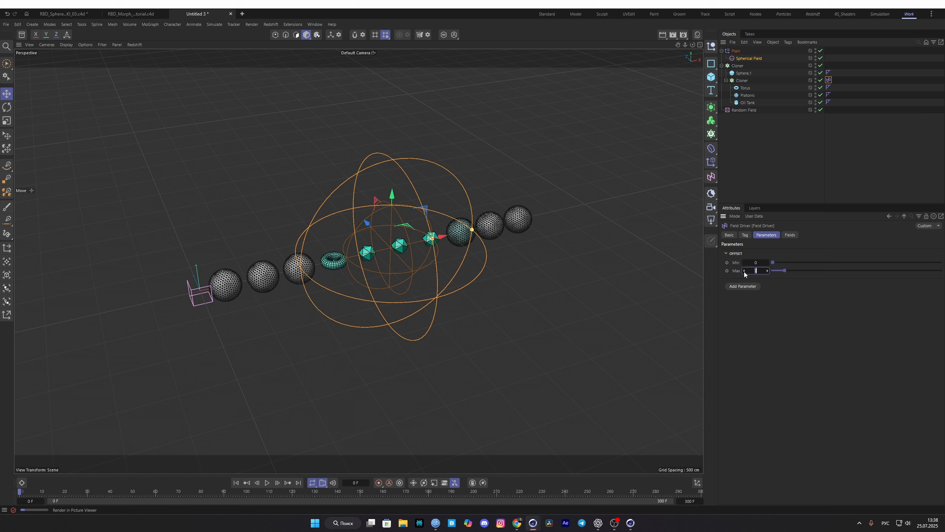
pyautogui.click(744, 271)
pyautogui.click(743, 271)
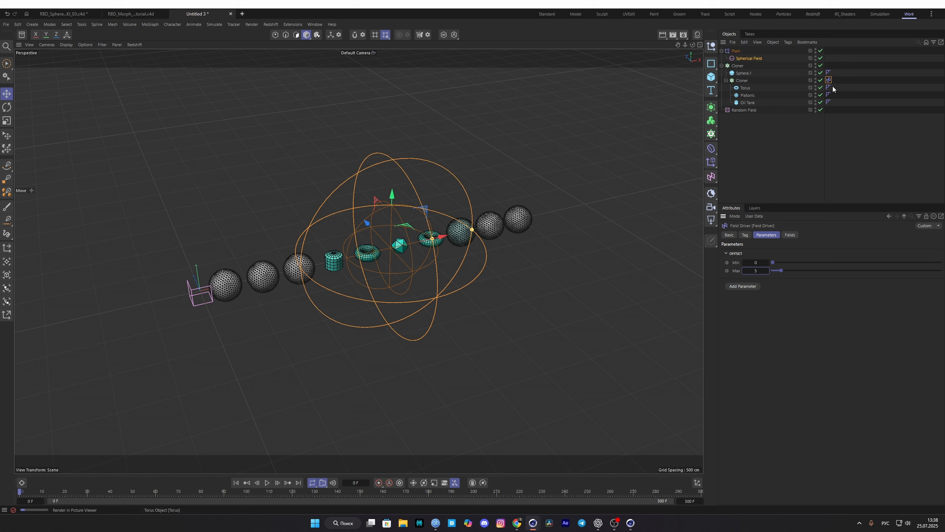
# Set the Random Field's seed to 123462 to reshuffle the cloned shapes.
pyautogui.click(750, 109)
pyautogui.click(784, 270)
pyautogui.click(783, 270)
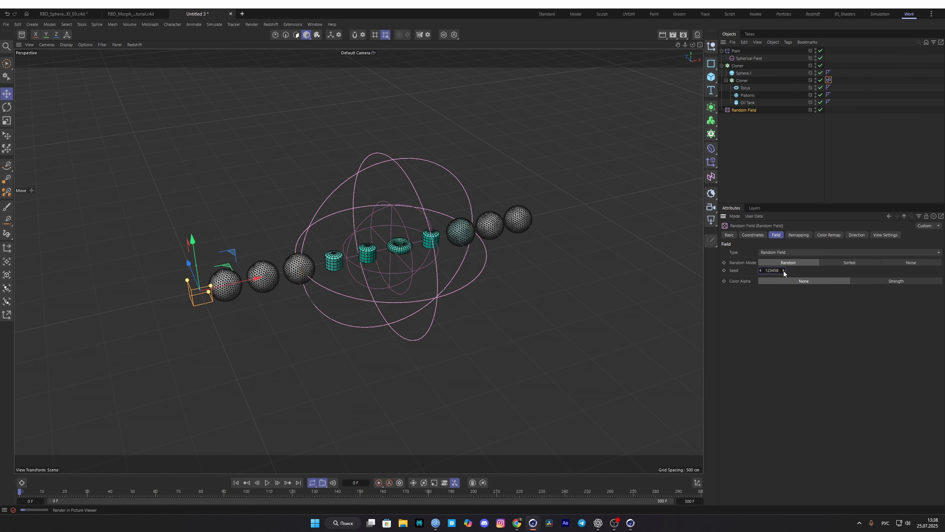
pyautogui.click(783, 270)
pyautogui.click(783, 270)
pyautogui.click(784, 270)
pyautogui.click(783, 270)
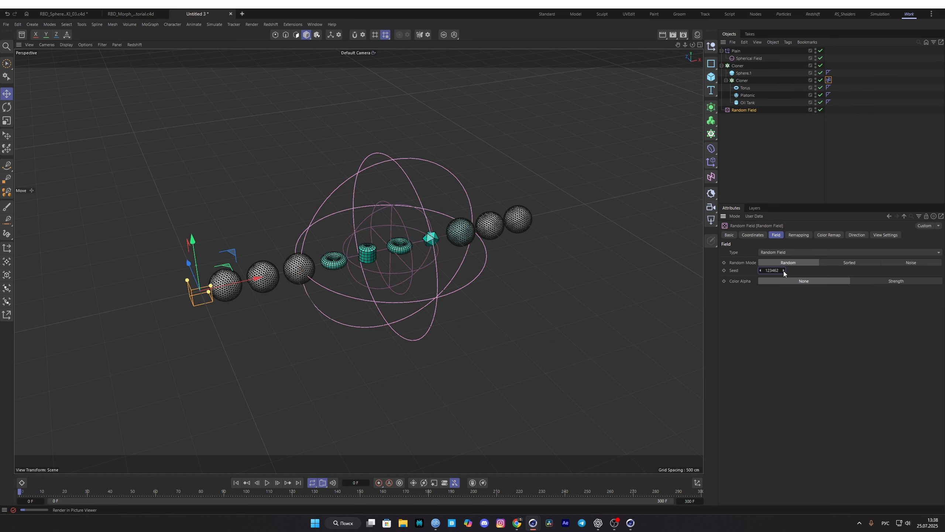
# Enlarge the Spherical Field to about 1492 cm and reposition it along the row of clones.
pyautogui.click(740, 58)
pyautogui.moveTo(474, 232); pyautogui.dragTo(501, 230)
pyautogui.moveTo(442, 236)
pyautogui.mouseDown()
pyautogui.moveTo(272, 243)
pyautogui.moveTo(688, 219)
pyautogui.moveTo(536, 229)
pyautogui.moveTo(417, 257)
pyautogui.mouseUp()
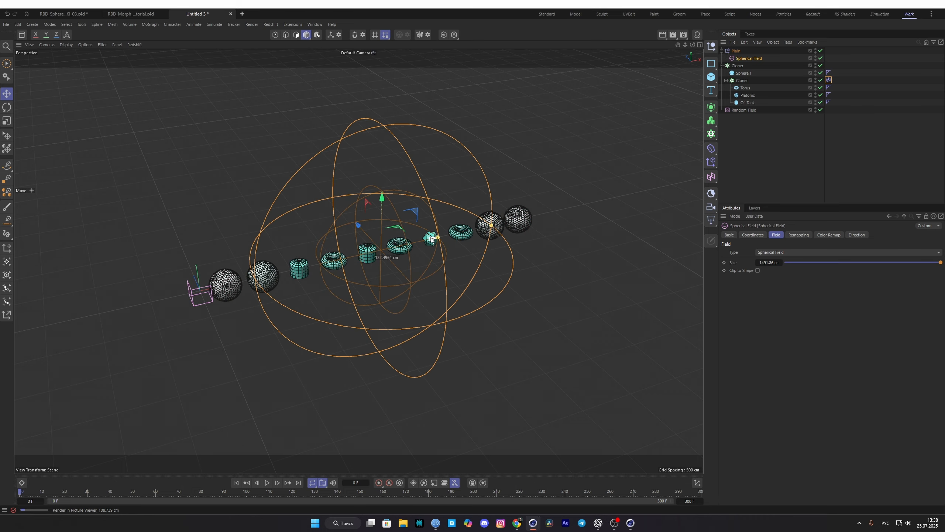
pyautogui.click(739, 66)
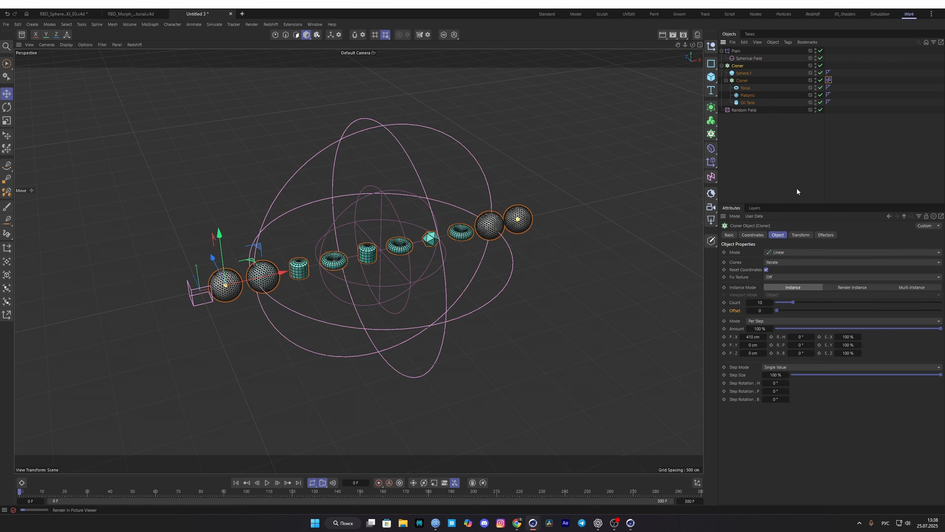
pyautogui.click(769, 178)
pyautogui.keyDown('alt'); pyautogui.moveTo(513, 227); pyautogui.dragTo(471, 228, button='middle'); pyautogui.keyUp('alt')
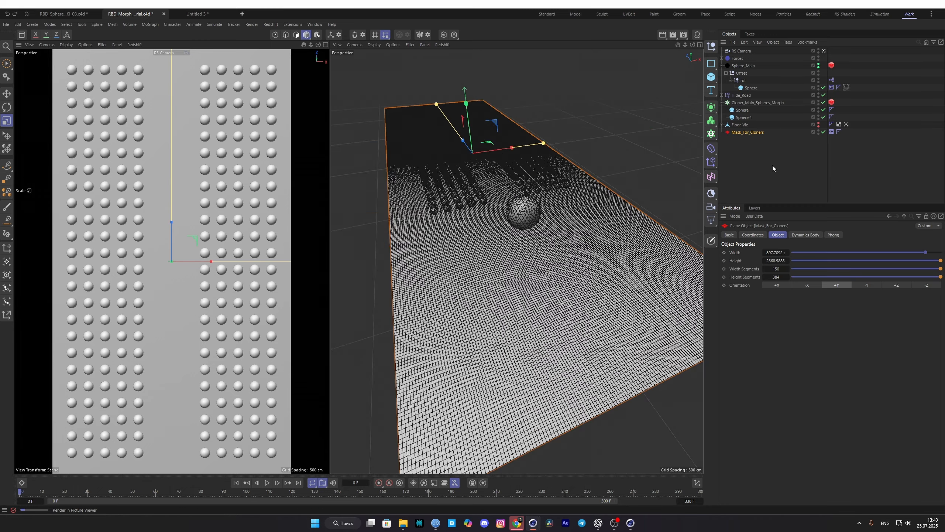
# Toggle Cloner_Main_Spheres_Morph and Hide_Road off and on, and inspect the Box Field to see how the road through the clones is made.
pyautogui.keyDown('alt'); pyautogui.moveTo(627, 179); pyautogui.dragTo(576, 190); pyautogui.keyUp('alt')
pyautogui.click(823, 103)
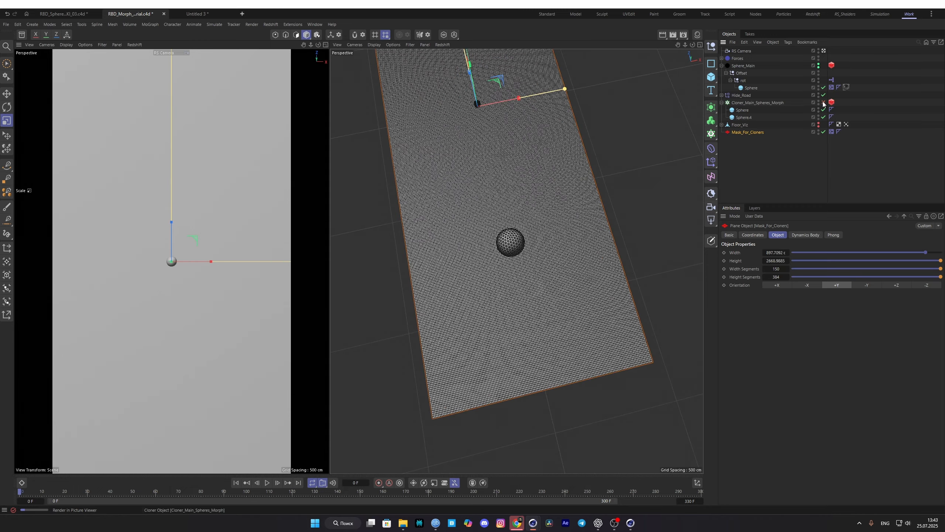
pyautogui.click(823, 103)
pyautogui.click(824, 96)
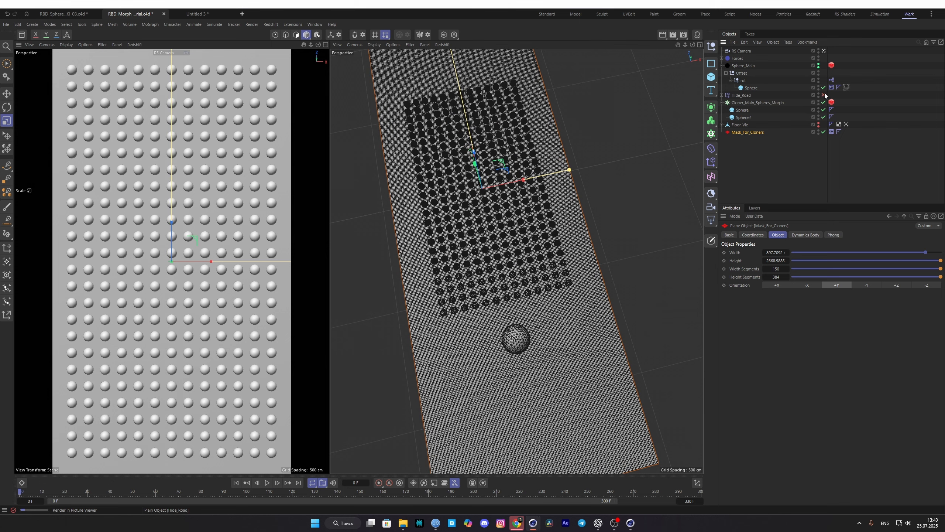
pyautogui.click(823, 96)
pyautogui.click(722, 95)
pyautogui.click(791, 103)
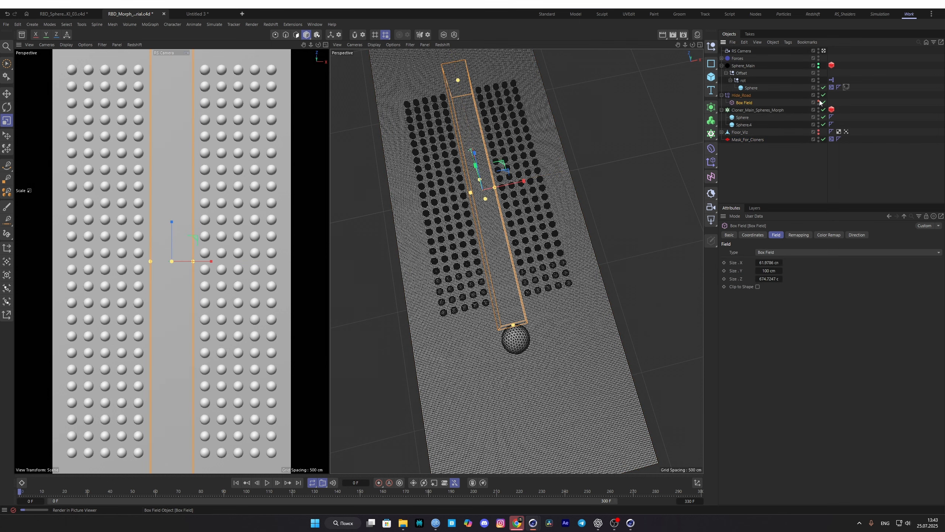
pyautogui.keyDown('alt'); pyautogui.moveTo(484, 316); pyautogui.dragTo(493, 302); pyautogui.keyUp('alt')
pyautogui.keyDown('alt'); pyautogui.moveTo(494, 302); pyautogui.dragTo(574, 185, button='right'); pyautogui.keyUp('alt')
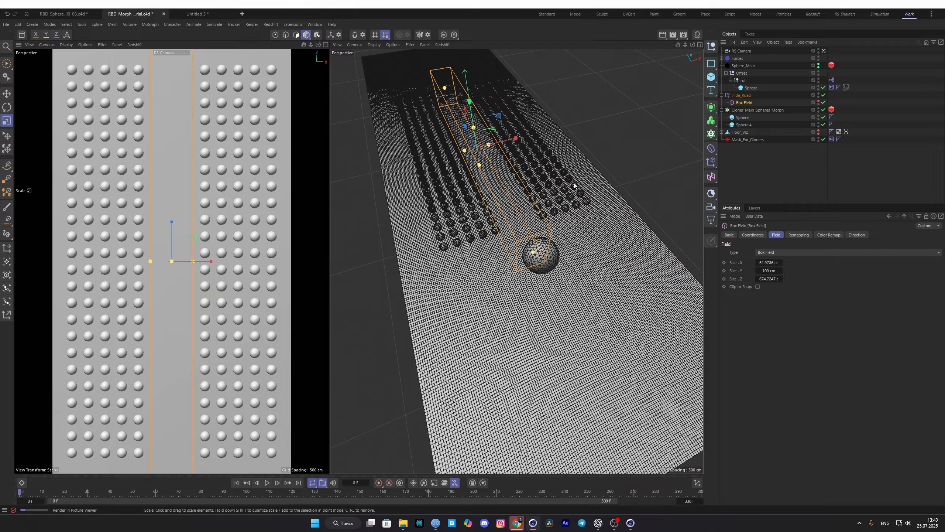
# Play the main sphere's animation in the enlarged RS Camera view, return to frame 0, and save the project.
pyautogui.click(541, 256)
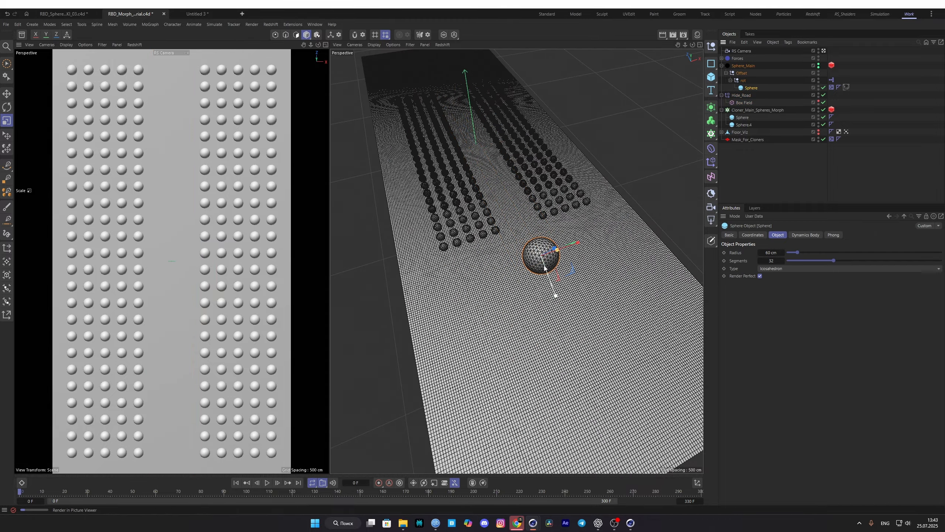
pyautogui.click(269, 483)
pyautogui.middleClick(223, 329)
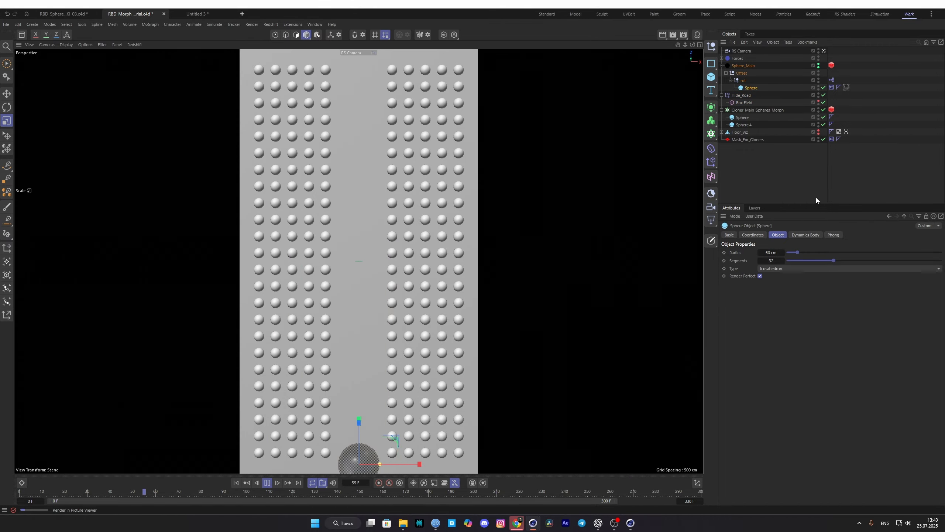
pyautogui.click(771, 167)
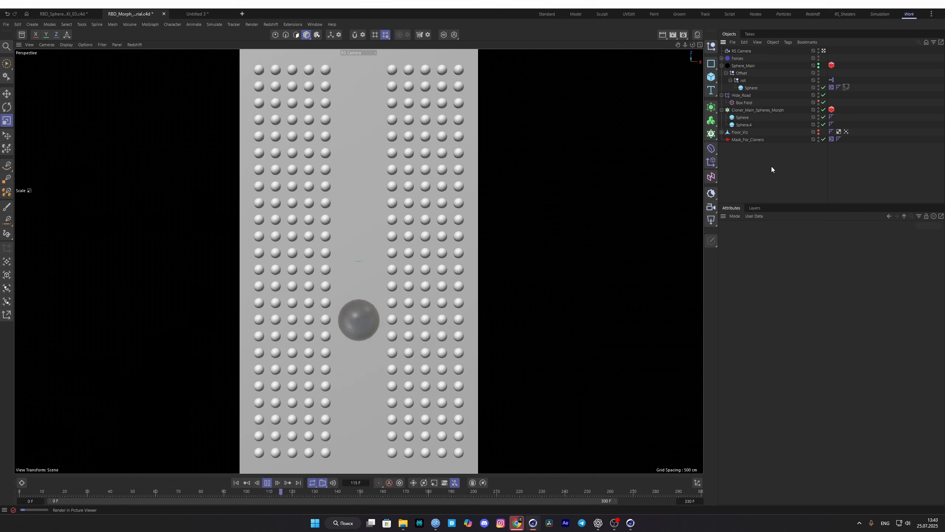
pyautogui.click(268, 483)
pyautogui.click(236, 482)
pyautogui.hotkey('ctrl', 's')
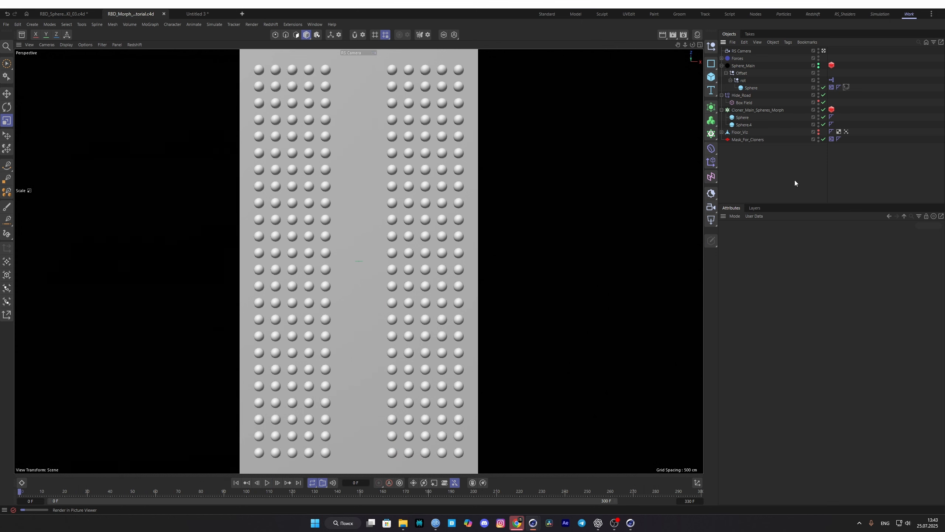
# Add a Vertex Map tag to the Mask_For_Cloners plane.
pyautogui.rightClick(738, 140)
pyautogui.moveTo(766, 213)
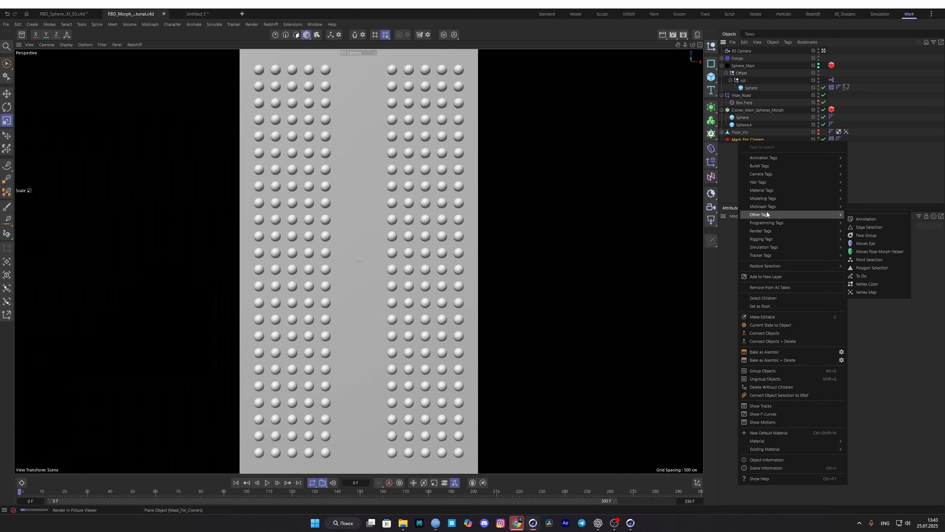
pyautogui.click(881, 293)
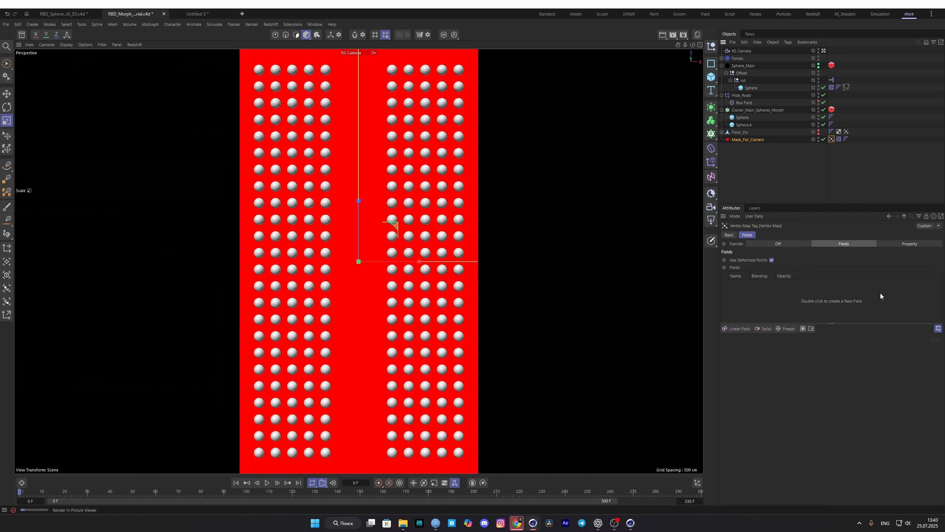
# Add the Sphere under Sphere_Main as a field of the Vertex Map and set its mode to Surface.
pyautogui.moveTo(751, 88); pyautogui.dragTo(766, 296)
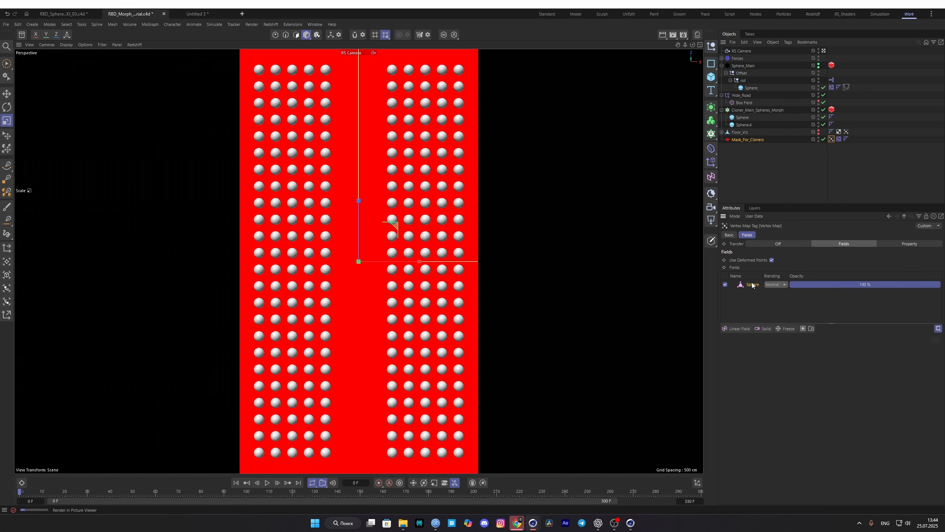
pyautogui.click(740, 285)
pyautogui.click(844, 377)
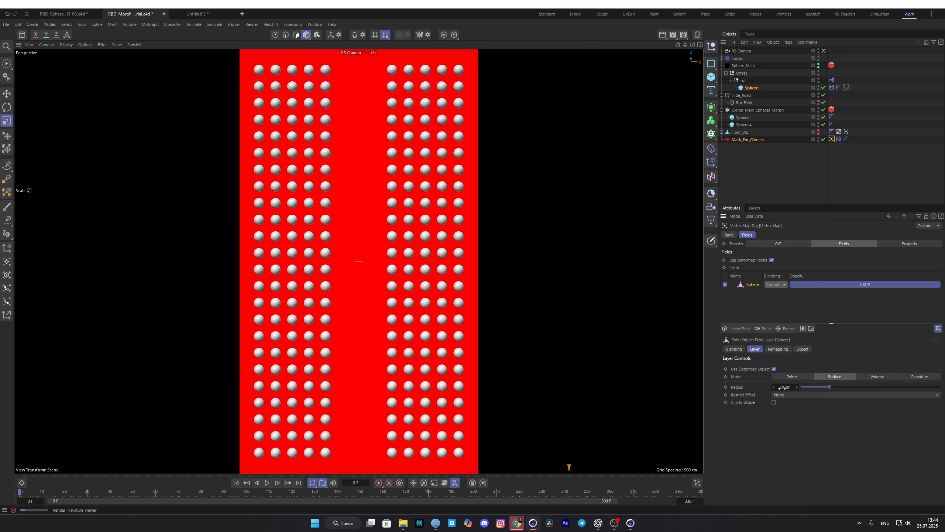
# Add a Freeze layer below the Sphere layer and set the Sphere layer's blending to Add.
pyautogui.click(785, 329)
pyautogui.moveTo(752, 285); pyautogui.dragTo(770, 298)
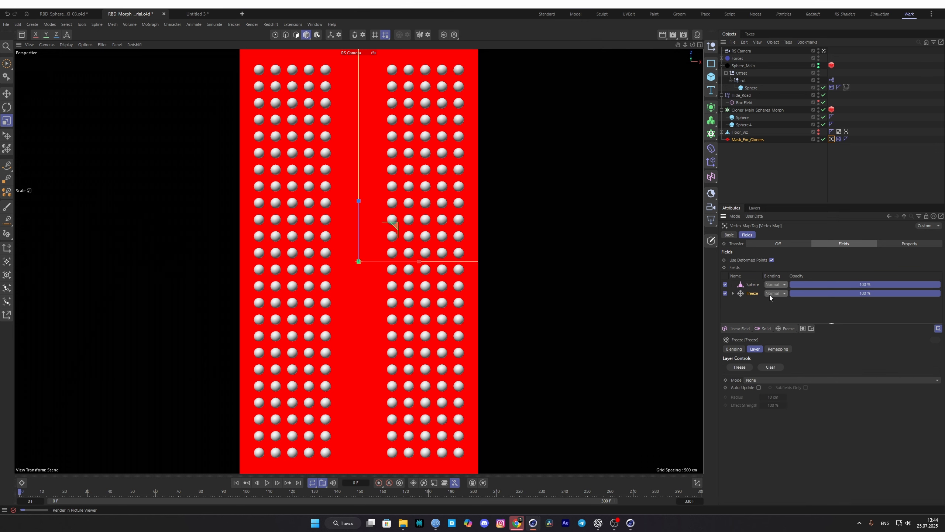
pyautogui.click(777, 286)
pyautogui.click(781, 364)
# Set the Freeze layer to Grow with a 7 cm radius and 60 % effect strength, and play the animation to check the mask.
pyautogui.click(763, 380)
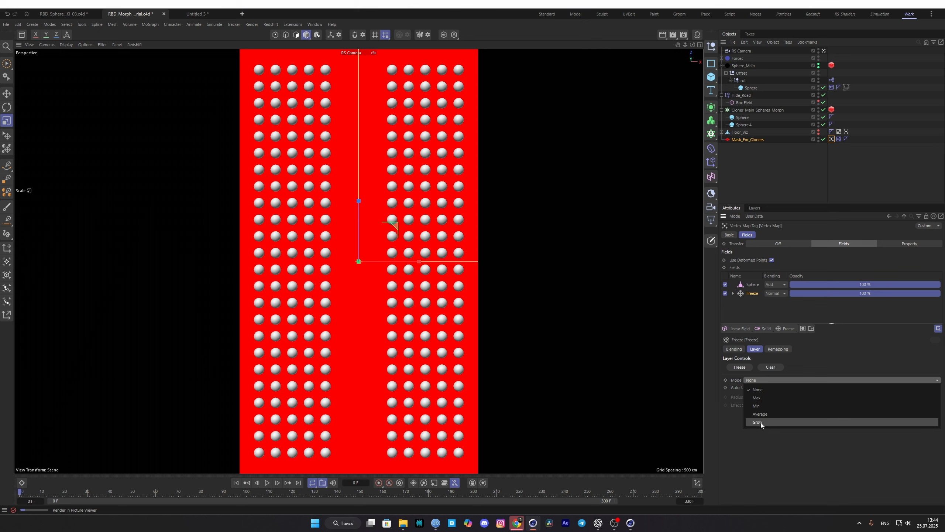
pyautogui.click(761, 423)
pyautogui.click(775, 396)
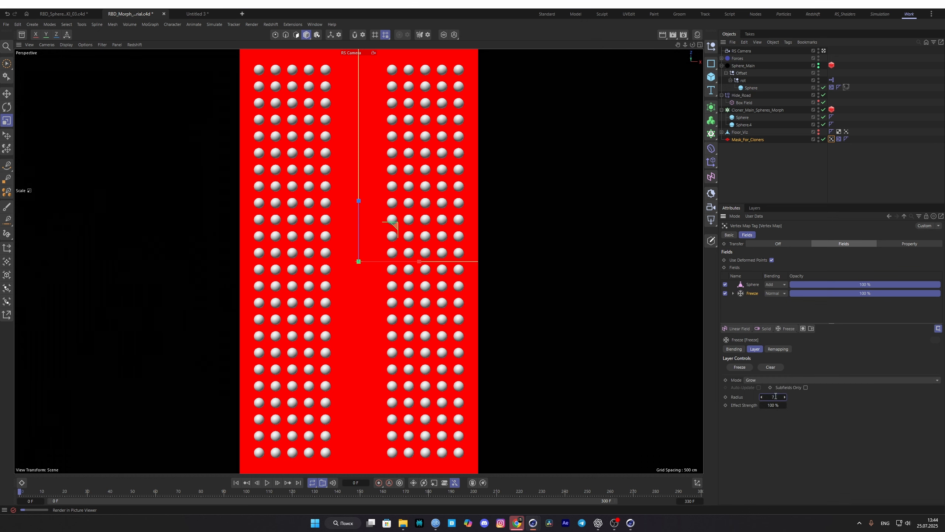
pyautogui.write('7')
pyautogui.press('Return')
pyautogui.click(267, 482)
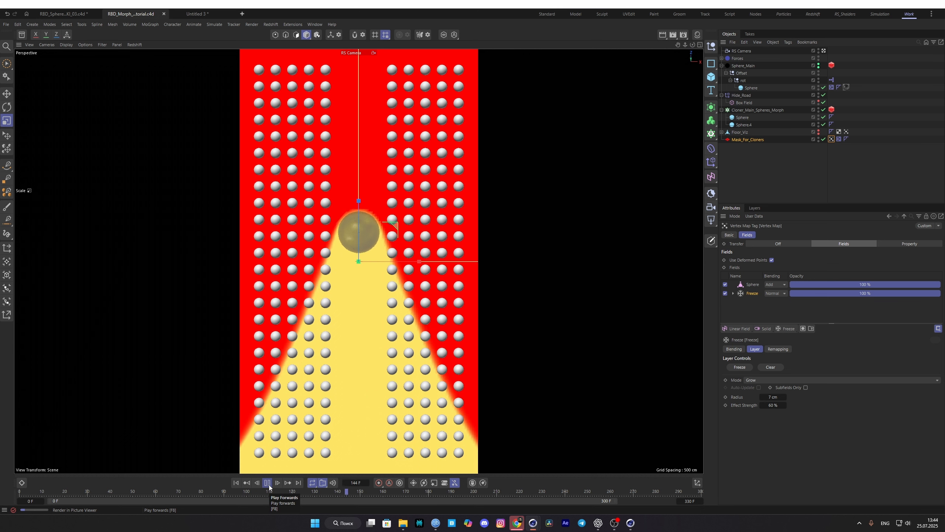
# Stop the playback and collapse the Hide_Road and Cloner_Main_Spheres_Morph hierarchies in the object list.
pyautogui.click(268, 483)
pyautogui.click(721, 95)
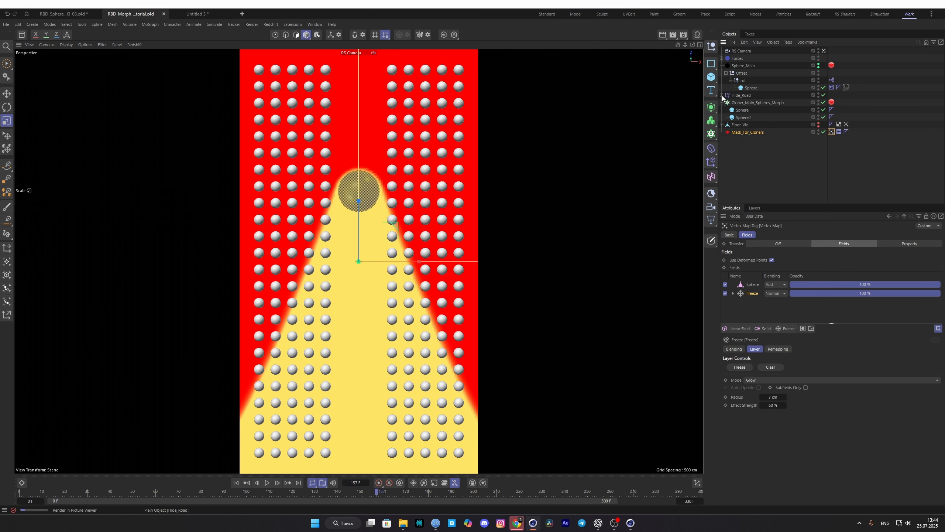
pyautogui.click(722, 102)
pyautogui.click(756, 149)
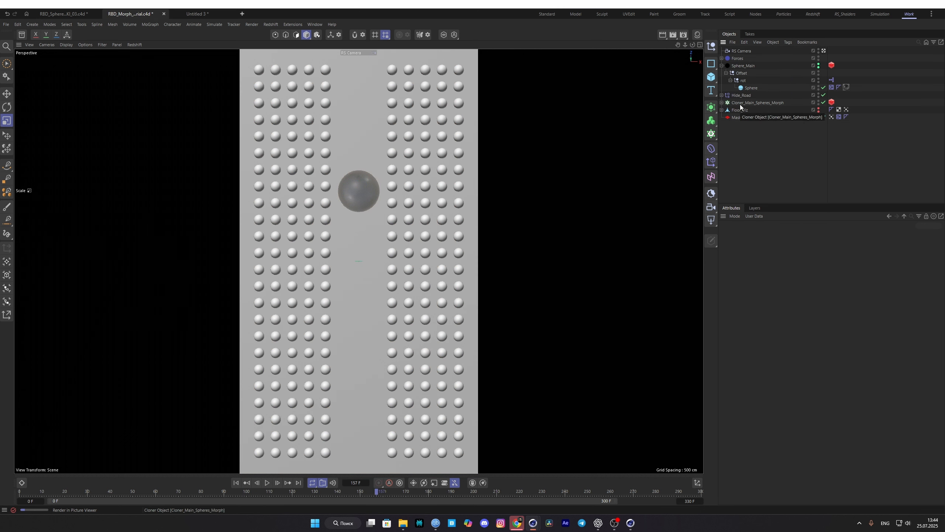
# Add a Plain effector to Cloner_Main_Spheres_Morph, place it directly below Hide_Road and rename it Modify.
pyautogui.click(757, 102)
pyautogui.click(779, 235)
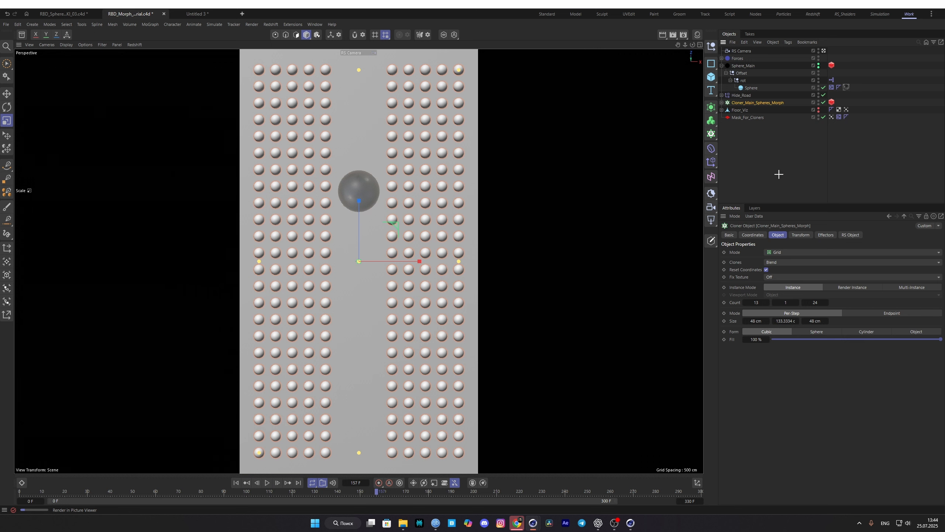
pyautogui.click(711, 177)
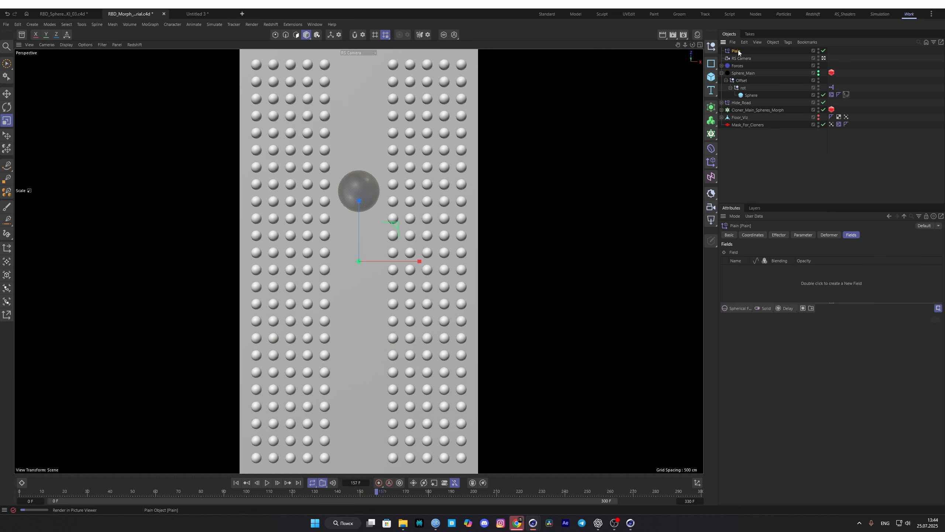
pyautogui.moveTo(736, 50); pyautogui.dragTo(737, 107)
pyautogui.doubleClick(737, 102)
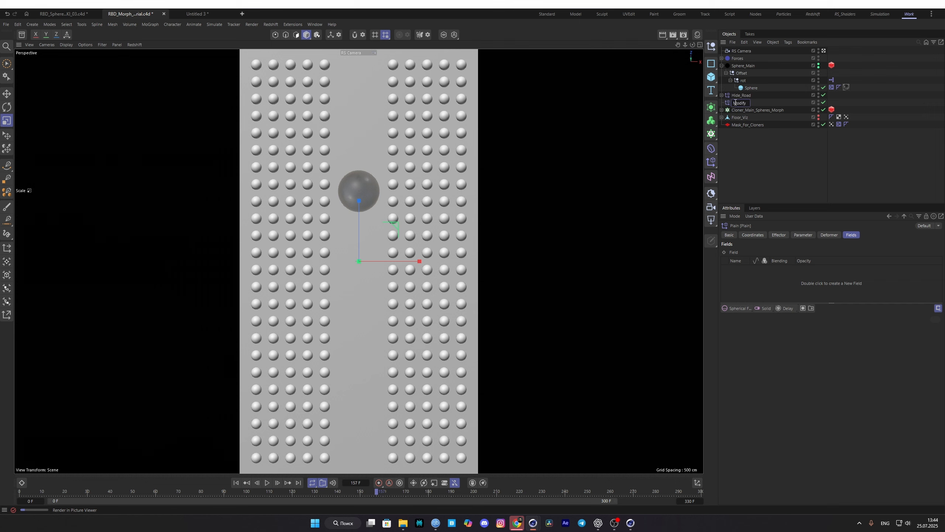
pyautogui.write('Modify')
pyautogui.press('Return')
# Turn off Position for the Modify effector and raise its Modify Clone parameter to the maximum.
pyautogui.click(779, 235)
pyautogui.click(803, 234)
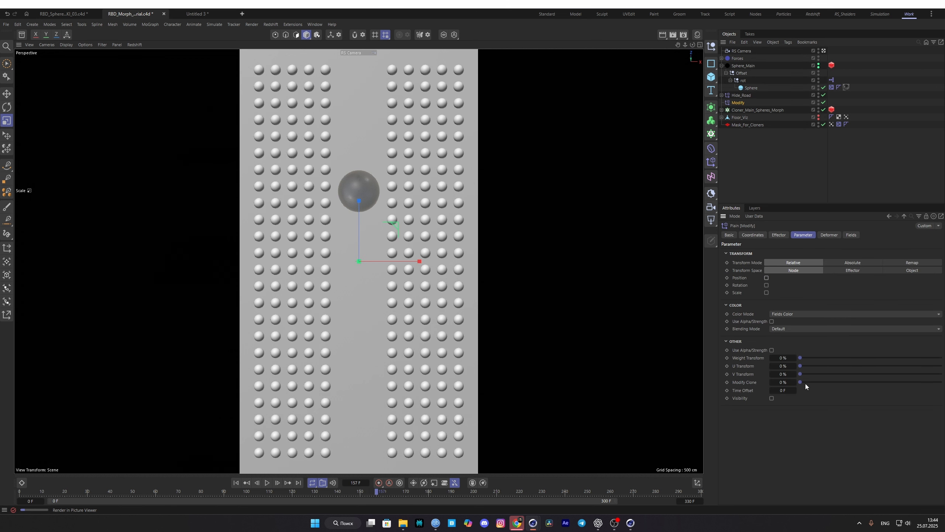
pyautogui.moveTo(804, 382); pyautogui.dragTo(944, 382)
# Add the Mask_For_Cloners Vertex Map as the Modify effector's field and play the animation from the start to check it.
pyautogui.click(851, 234)
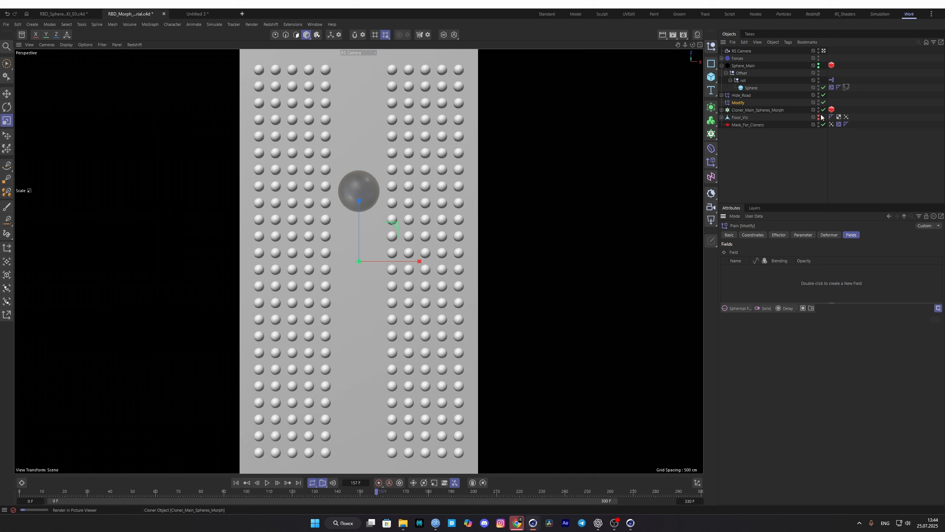
pyautogui.moveTo(832, 125); pyautogui.dragTo(763, 289)
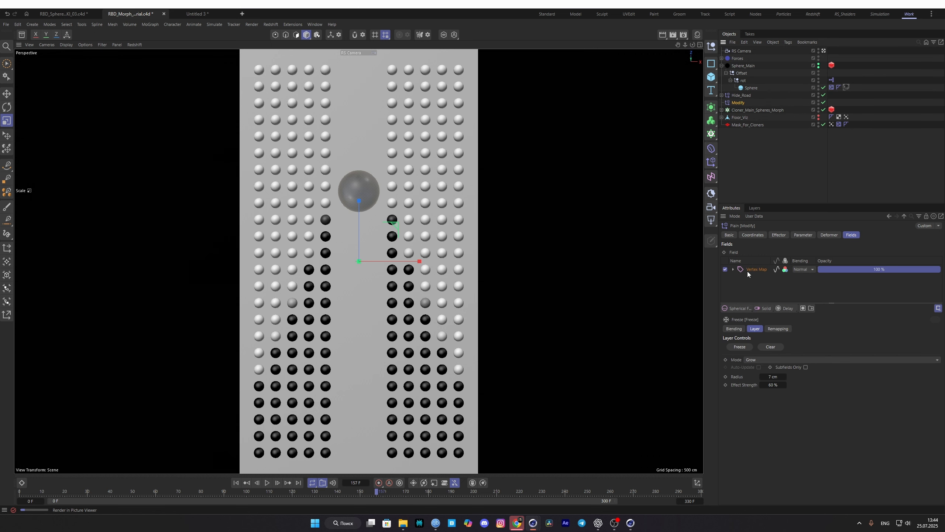
pyautogui.click(236, 482)
pyautogui.click(267, 482)
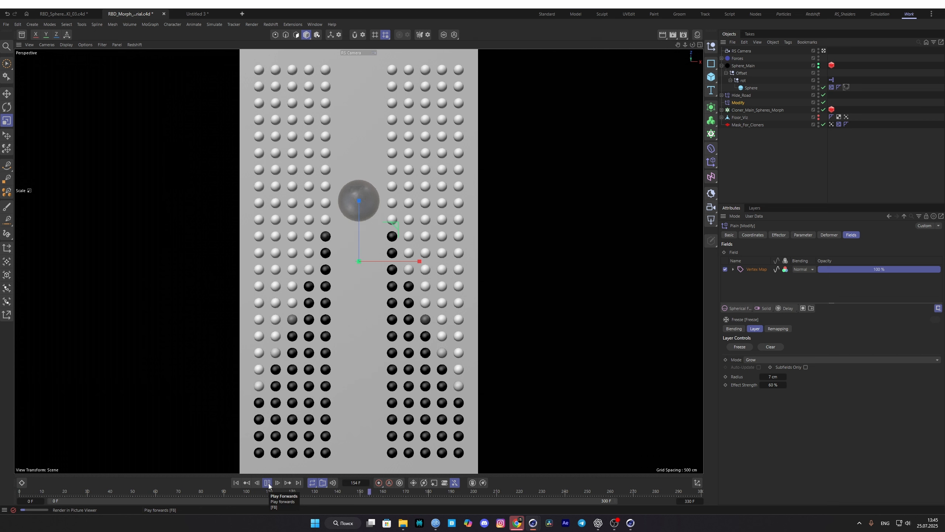
pyautogui.click(268, 483)
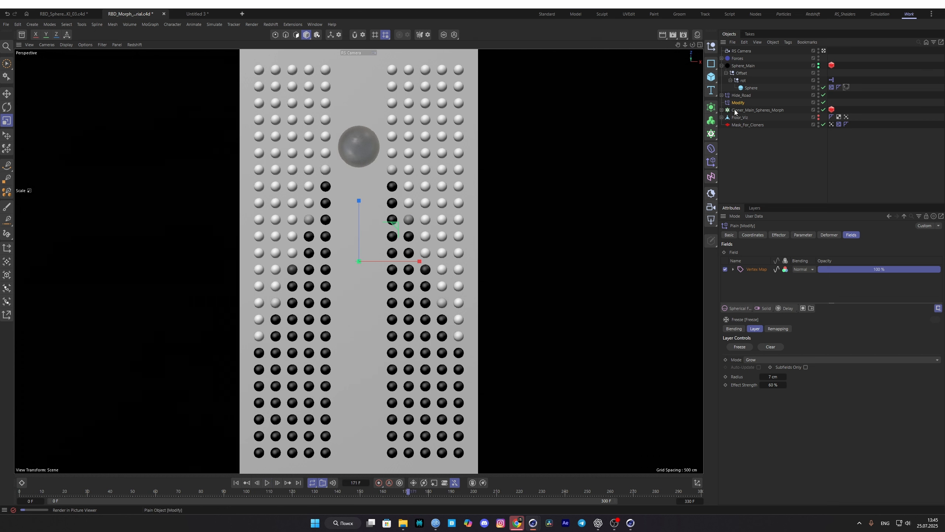
# Create a second Plain effector, place it directly above Modify and rename it Scale.
pyautogui.click(711, 162)
pyautogui.moveTo(735, 51); pyautogui.dragTo(747, 105)
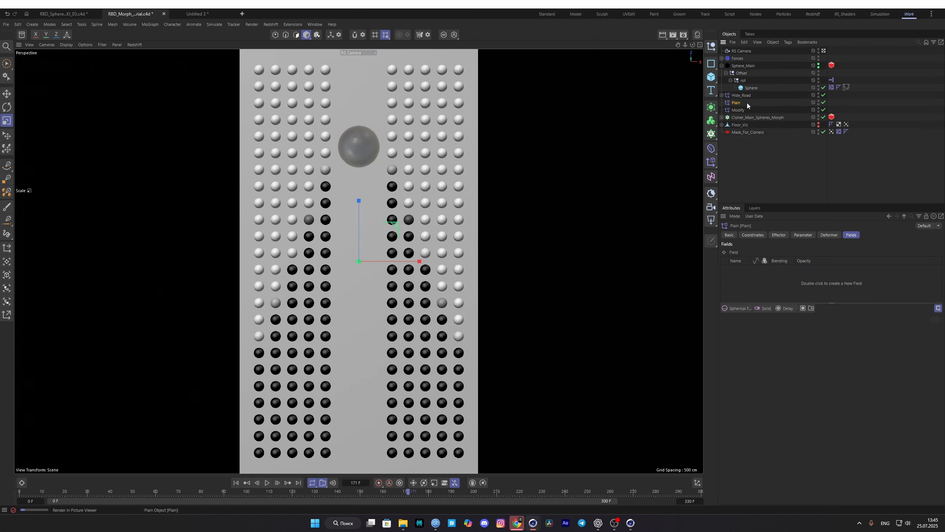
pyautogui.doubleClick(737, 103)
pyautogui.click(764, 160)
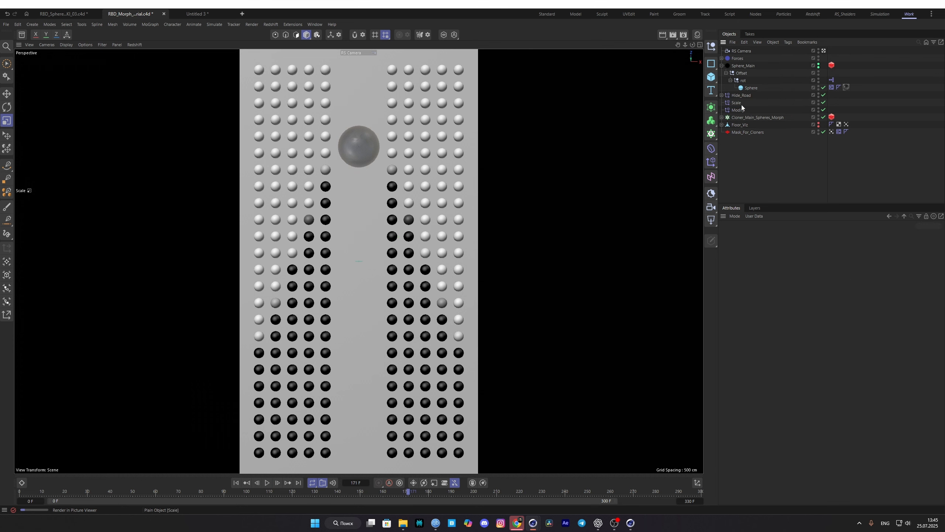
# Disable Position on the Scale effector, enable uniform absolute scaling with a scale of 1, and play the animation from the start.
pyautogui.click(740, 104)
pyautogui.click(778, 235)
pyautogui.click(802, 235)
pyautogui.click(767, 277)
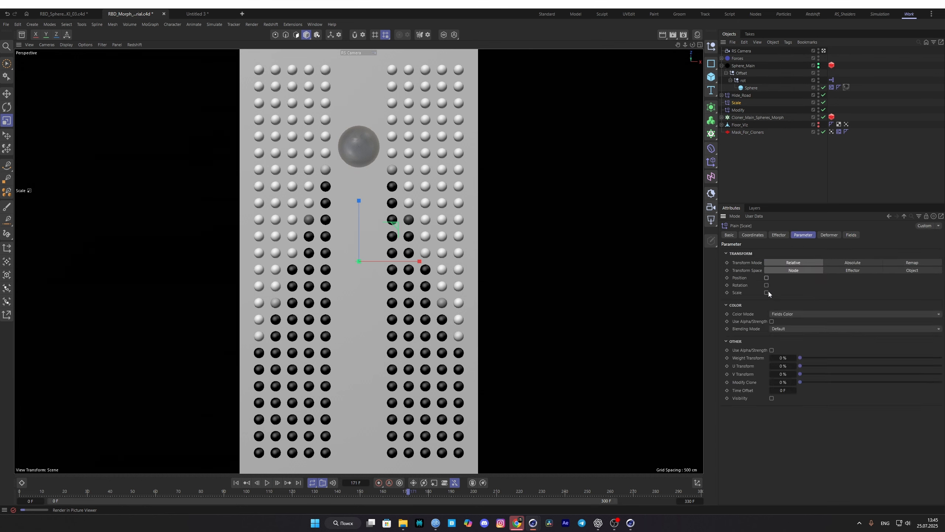
pyautogui.click(767, 293)
pyautogui.click(767, 300)
pyautogui.click(766, 307)
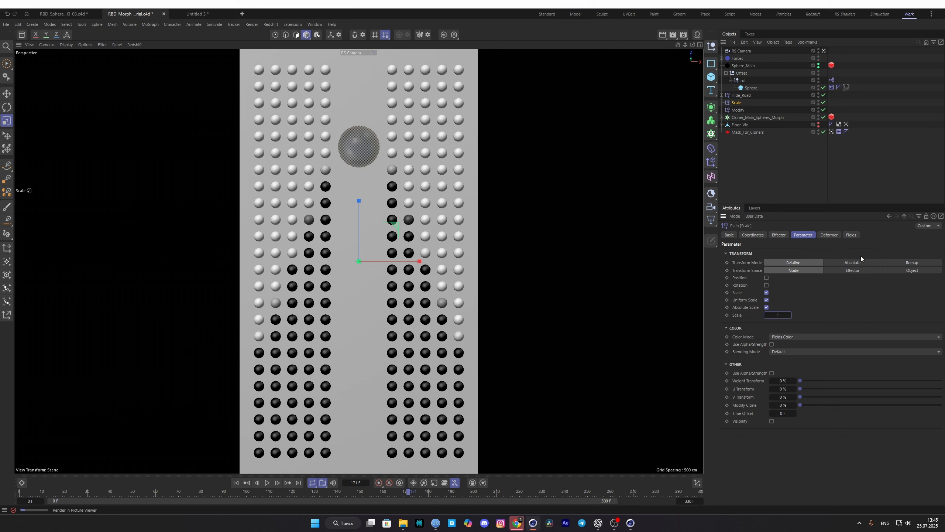
pyautogui.click(236, 482)
pyautogui.click(267, 482)
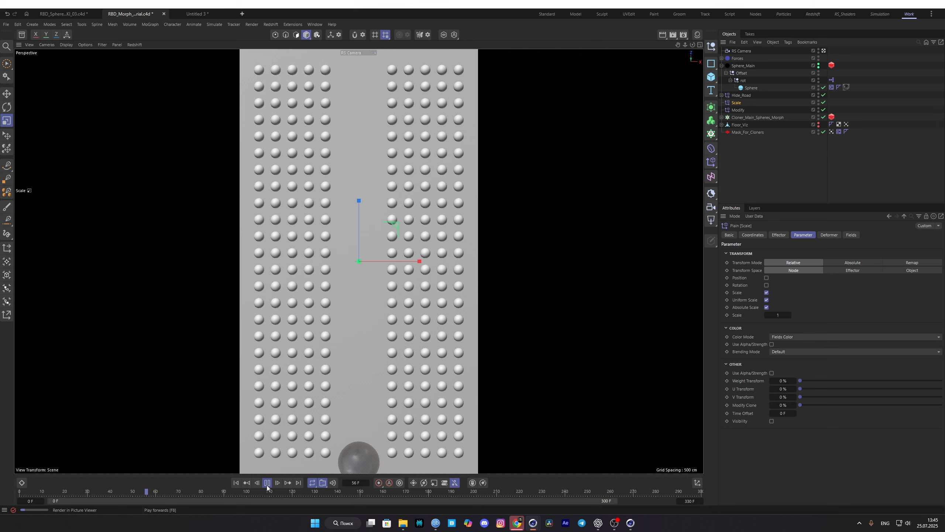
pyautogui.click(268, 484)
# Add the Mask_For_Cloners Vertex Map as the Scale effector's field and replay the animation from the start.
pyautogui.click(851, 235)
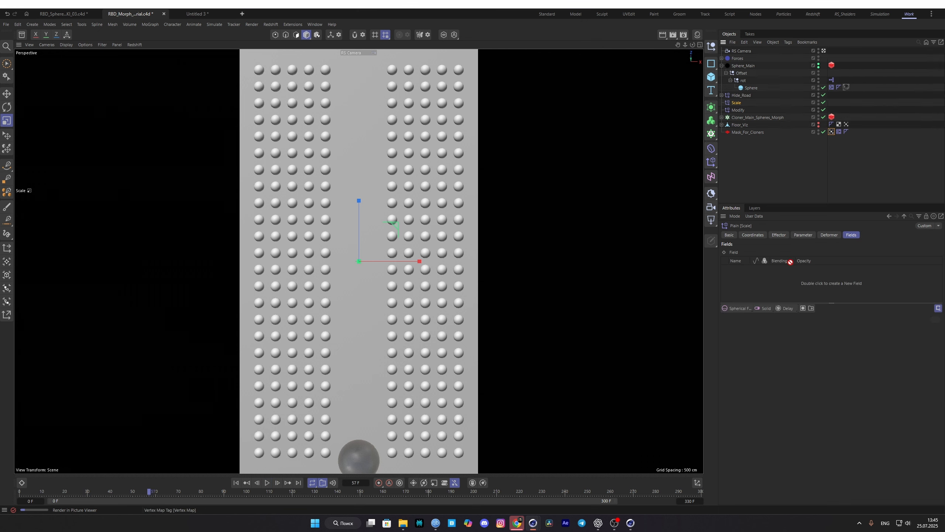
pyautogui.click(236, 483)
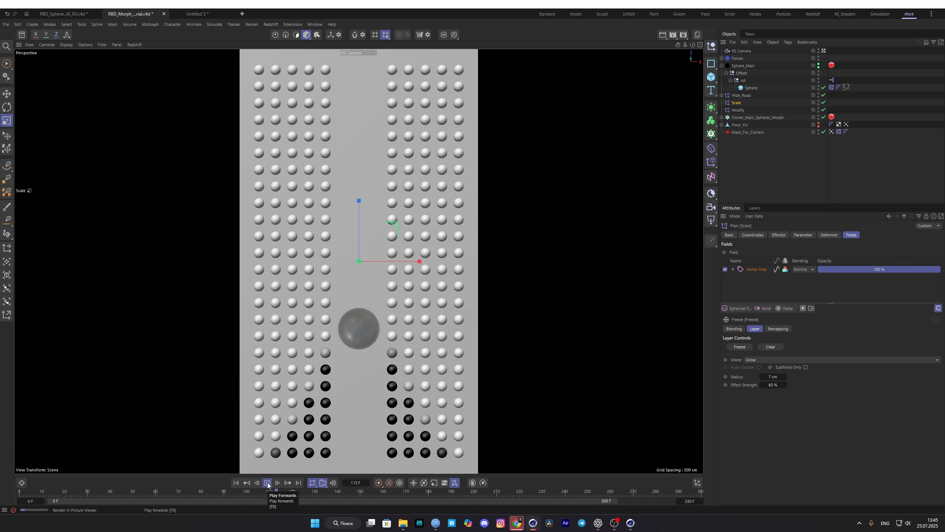
pyautogui.click(267, 483)
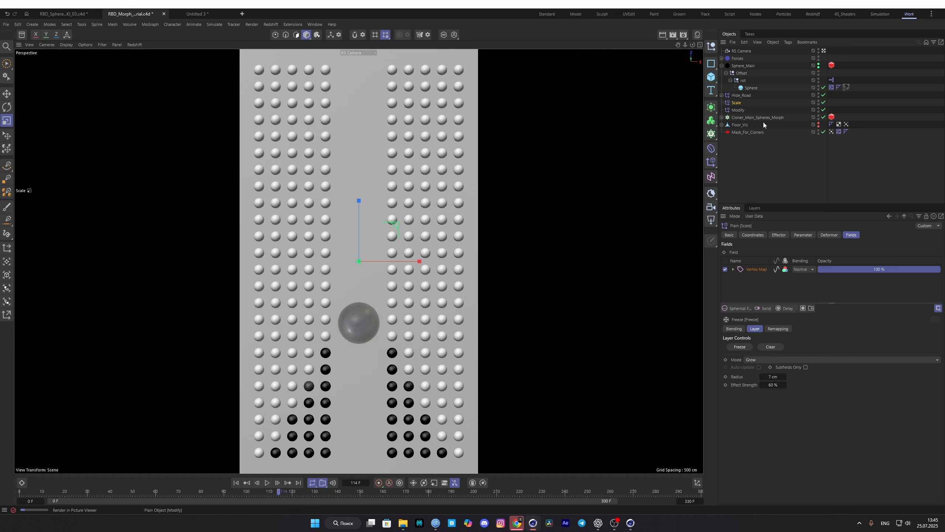
# Add the Scale effector to Cloner_Main_Spheres_Morph's effectors and return the animation to the start for another playback.
pyautogui.click(745, 117)
pyautogui.click(824, 235)
pyautogui.moveTo(737, 102); pyautogui.dragTo(792, 274)
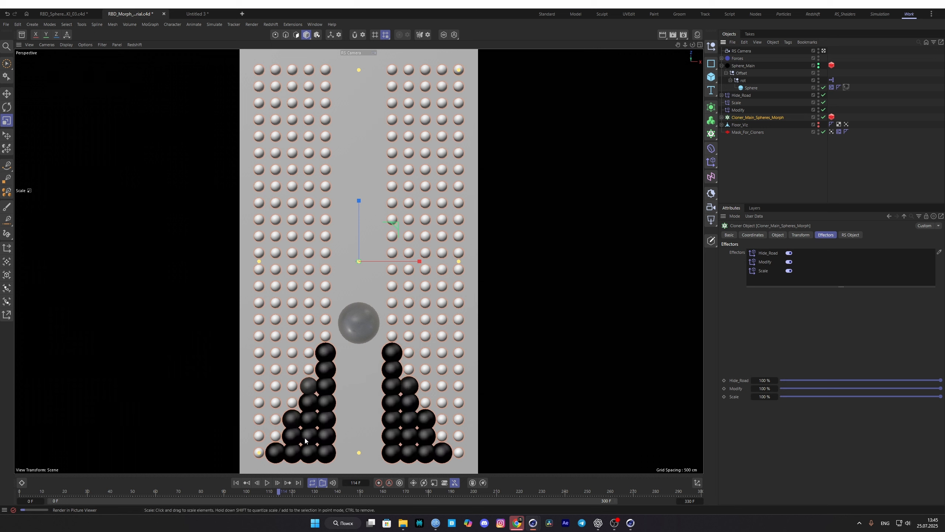
pyautogui.click(236, 483)
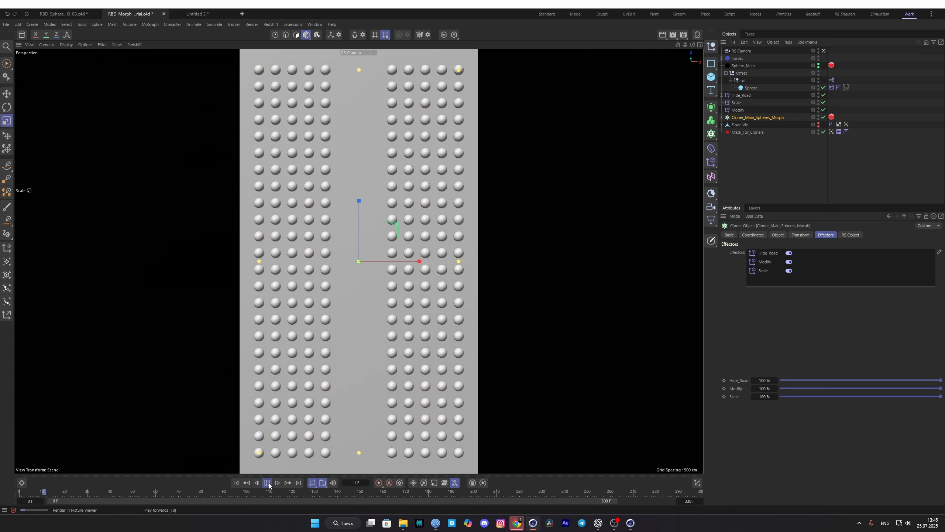